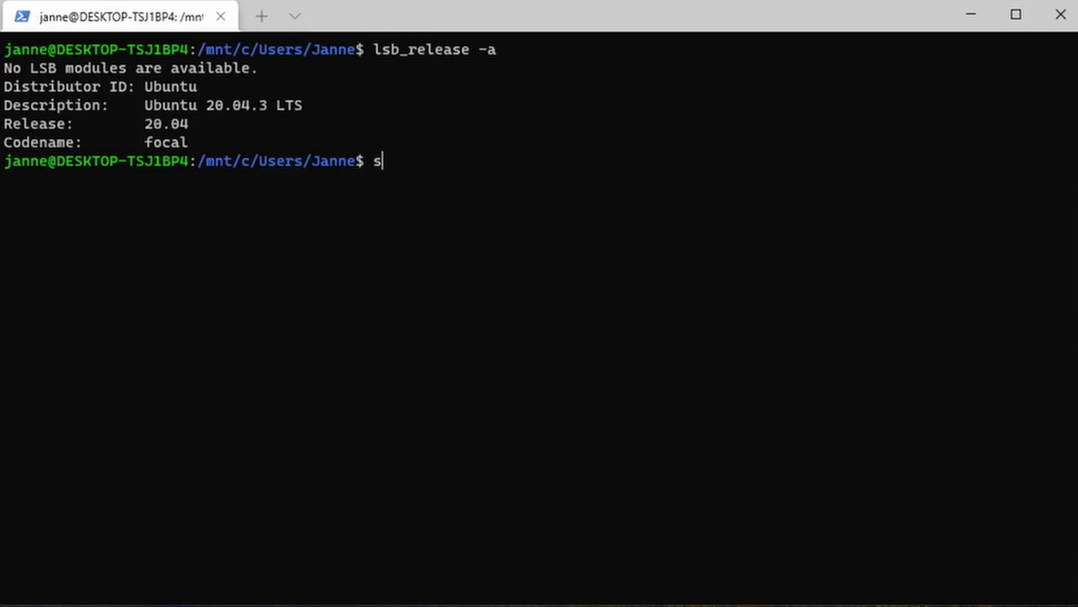
pyautogui.write('udo apt u')
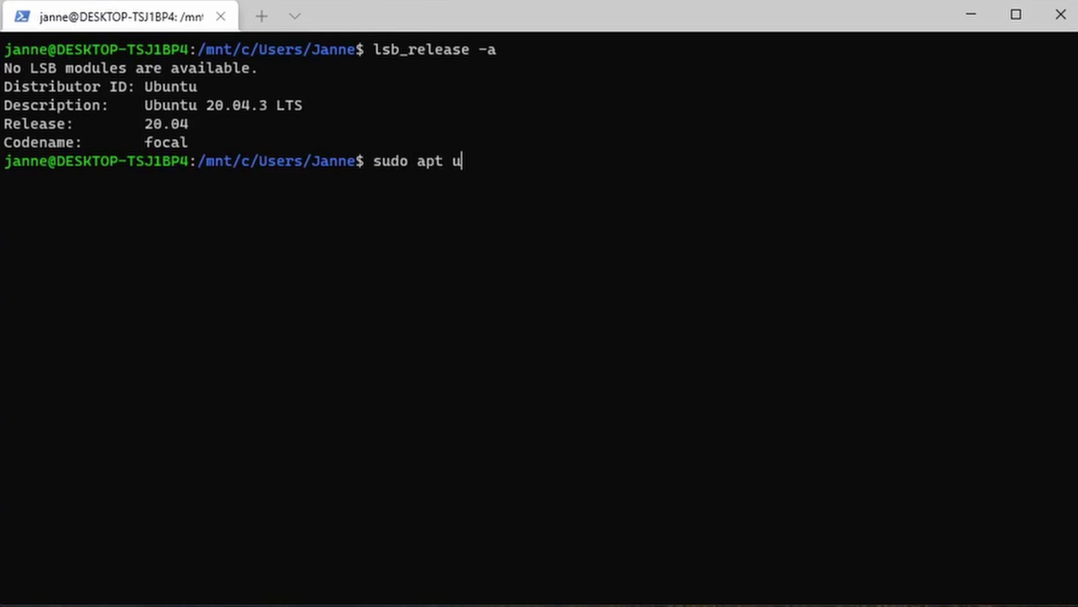
pyautogui.write('pdate')
# Step: Refresh package lists with apt update and install the 11 pending upgrades via dist-upgrade
pyautogui.press('Return')
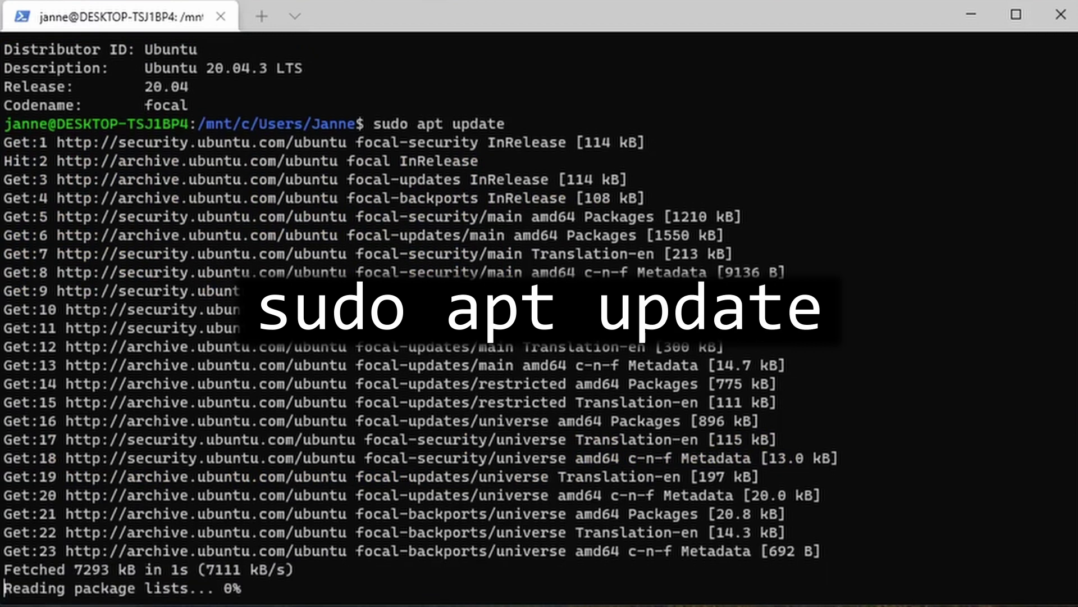
pyautogui.write('sudo ')
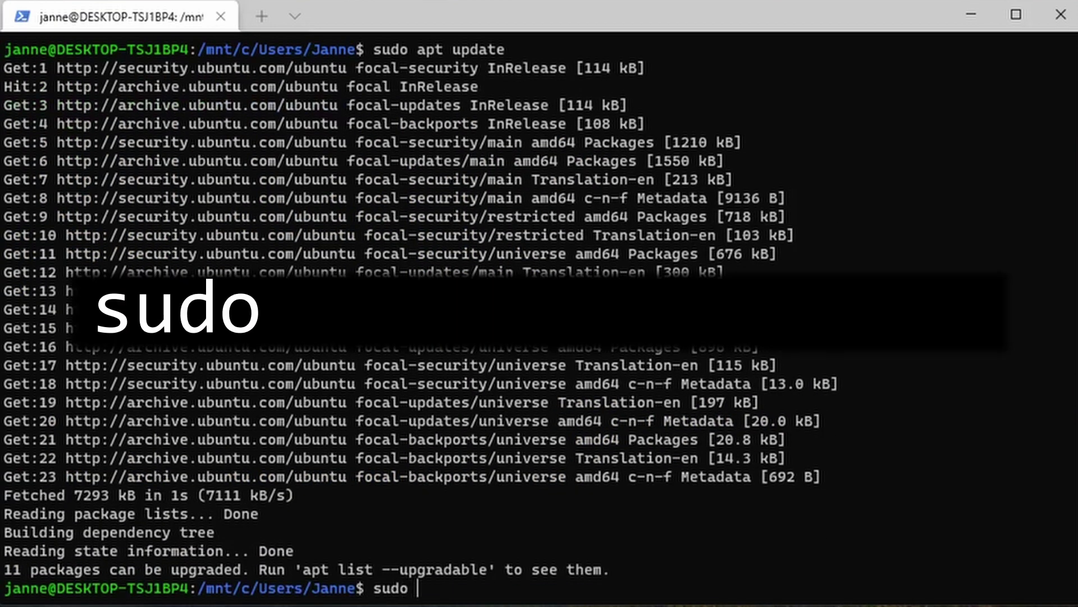
pyautogui.write('apt dist-upgrade')
pyautogui.press('Return')
pyautogui.write('y')
pyautogui.press('Return')
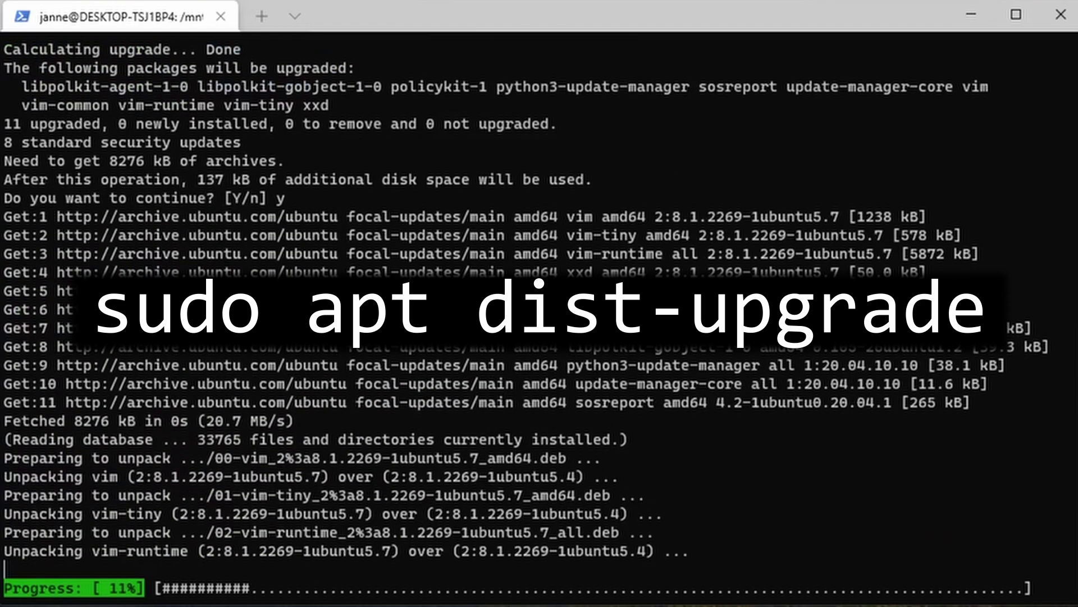
pyautogui.write('sudo vim /etc/')
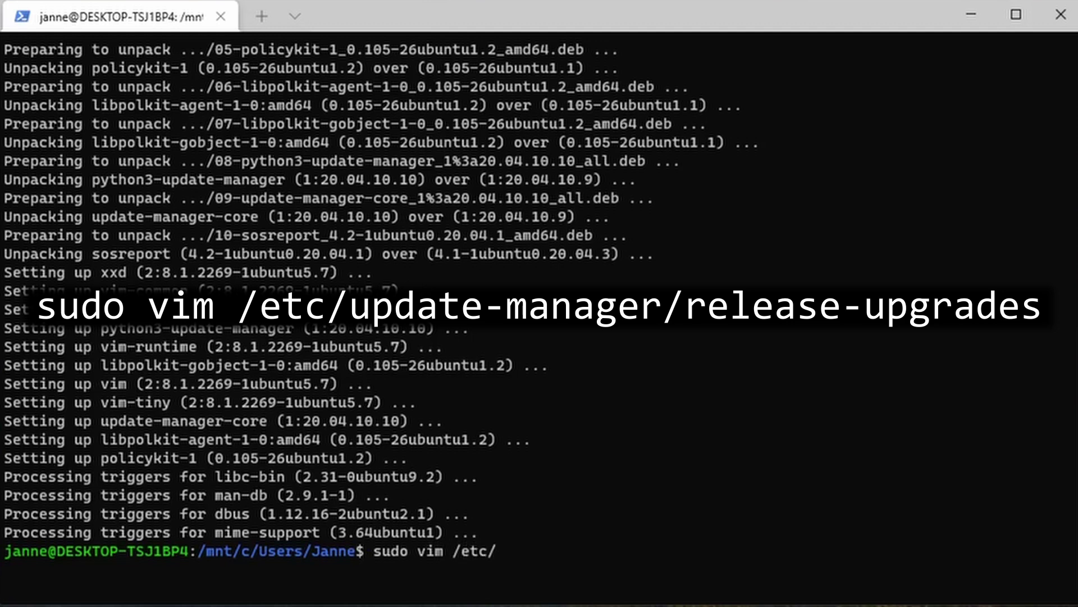
pyautogui.write('update-manager/release-upgrades')
# Step: Change Prompt=lts to Prompt=normal in /etc/update-manager/release-upgrades using vim
pyautogui.press('Return')
pyautogui.press('A')
pyautogui.press('BackSpace')
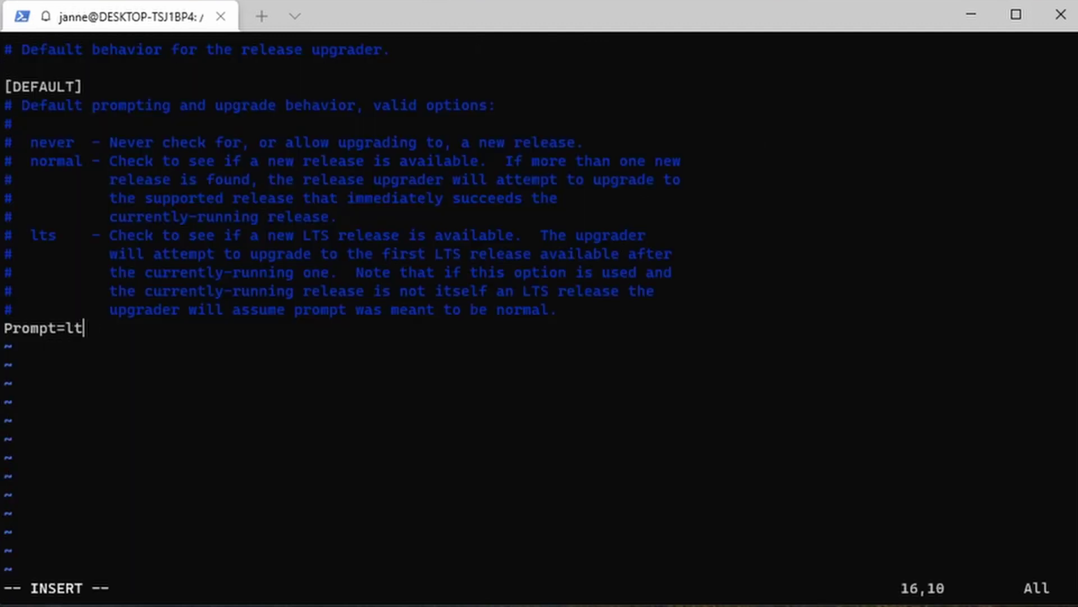
pyautogui.press('BackSpace')
pyautogui.press('BackSpace')
pyautogui.write('normal')
pyautogui.press('Escape')
pyautogui.write(':')
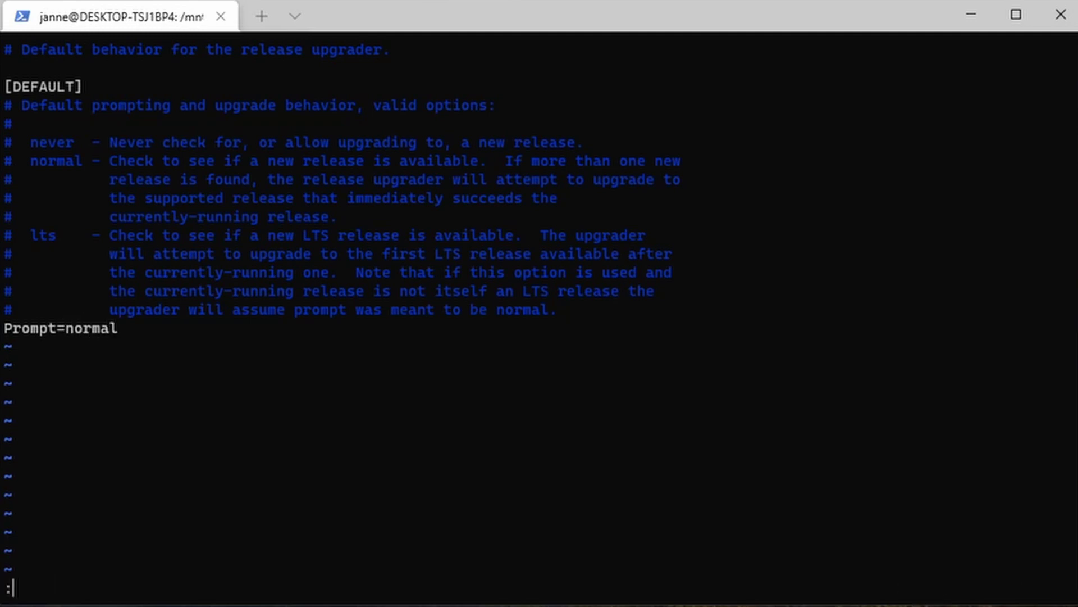
pyautogui.write('wq')
# Step: Save the release-upgrades edit, then remove the snapd package, confirming with y
pyautogui.press('Return')
pyautogui.write('su')
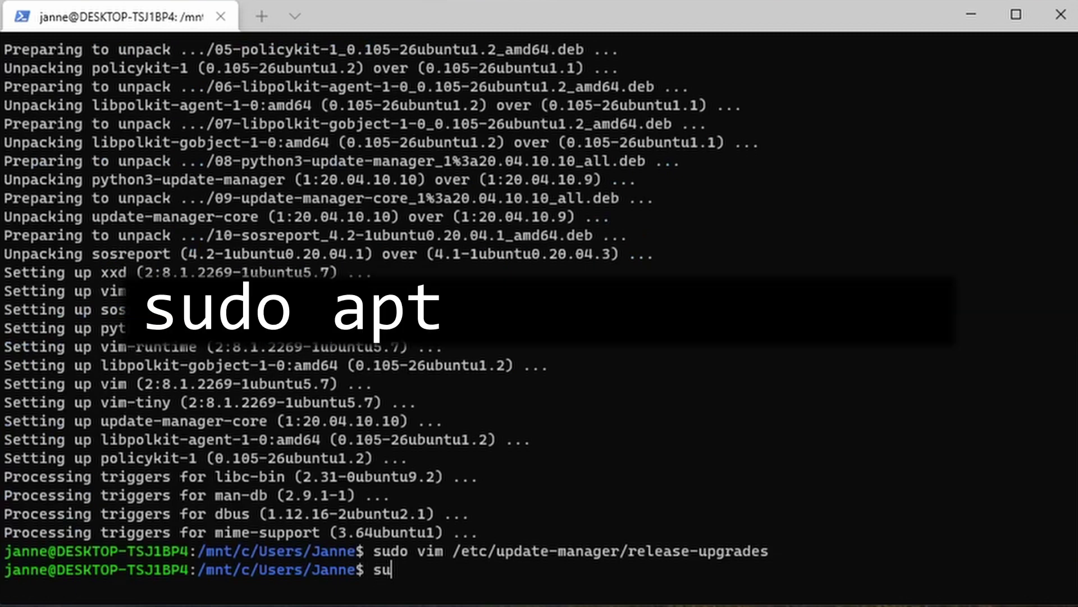
pyautogui.write('do apt remove snapd')
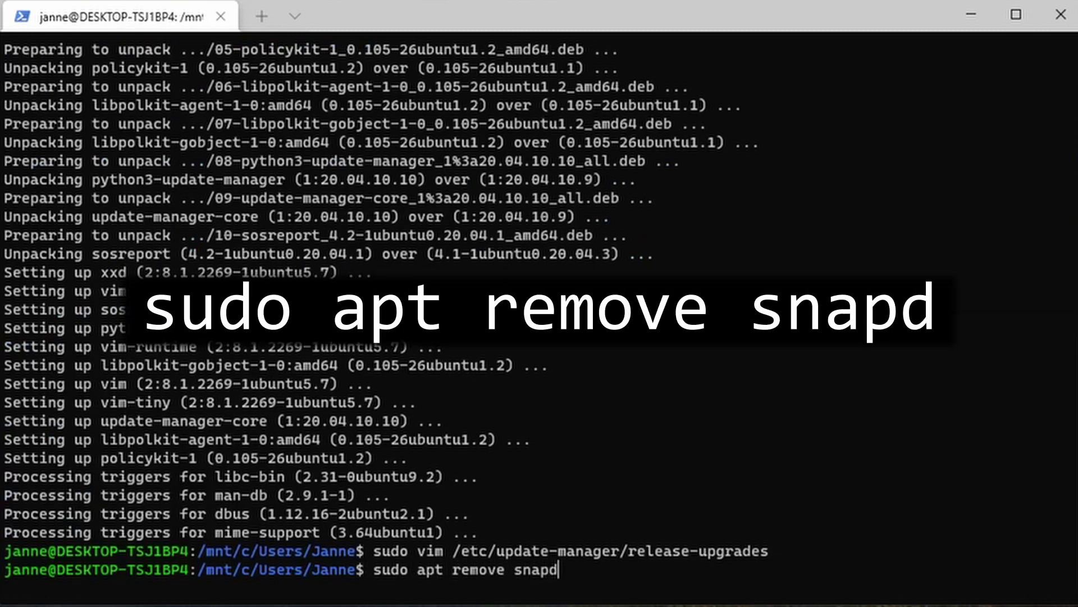
pyautogui.press('Return')
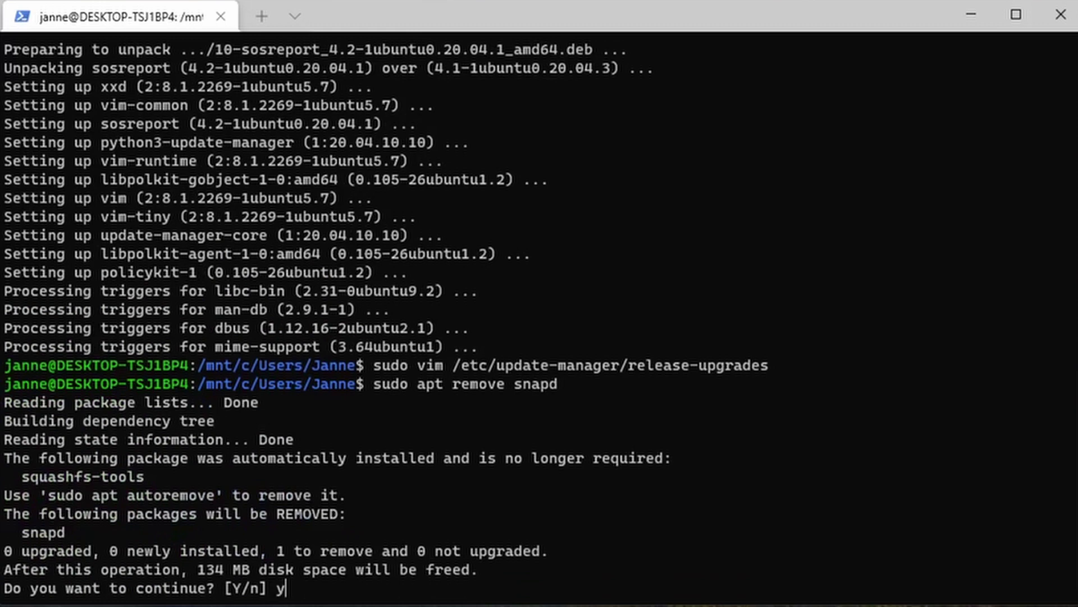
pyautogui.press('Return')
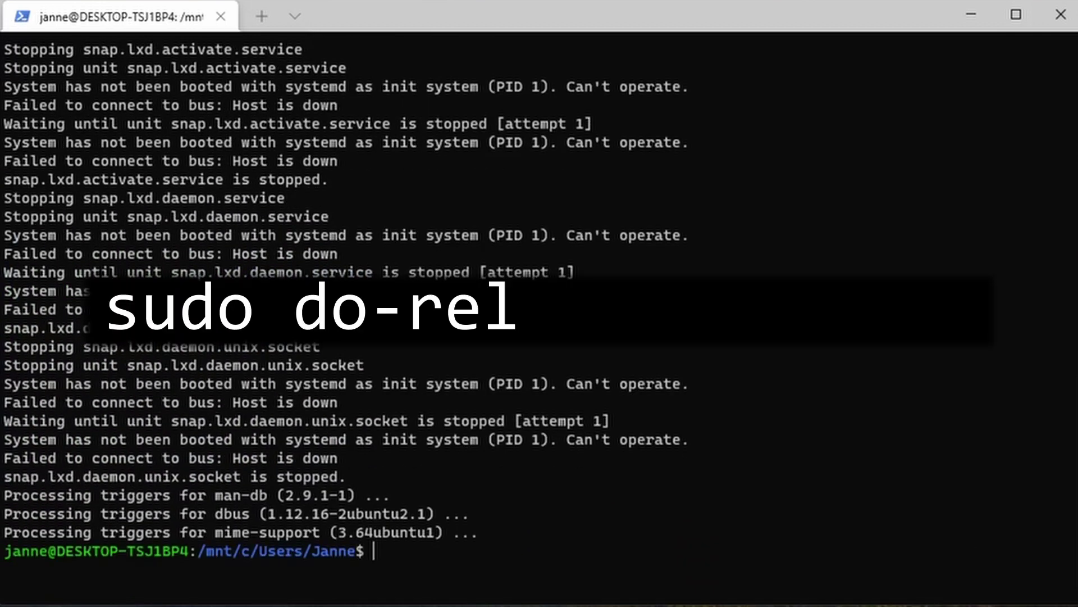
pyautogui.write('sudo do-release-')
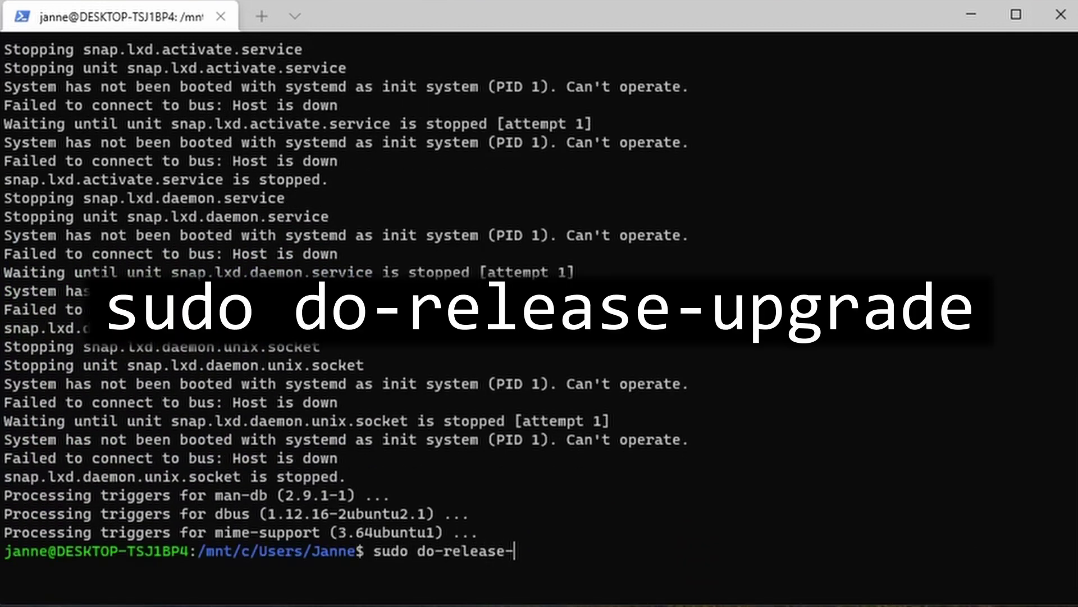
pyautogui.write('upgrade')
# Step: Start and confirm do-release-upgrade to impish, leaving Postfix at No configuration
pyautogui.press('Return')
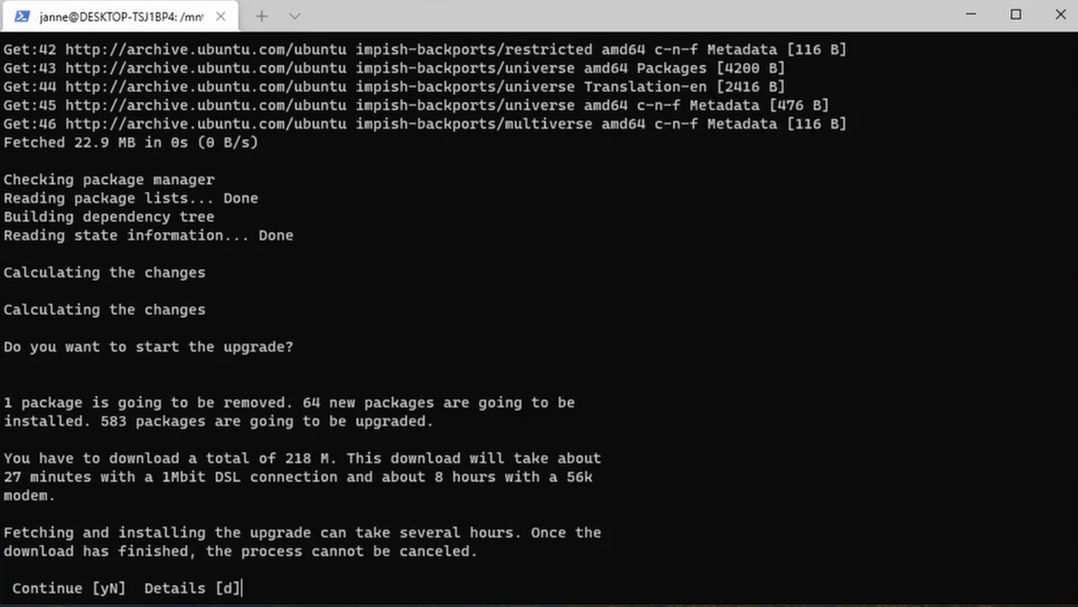
pyautogui.press('Return')
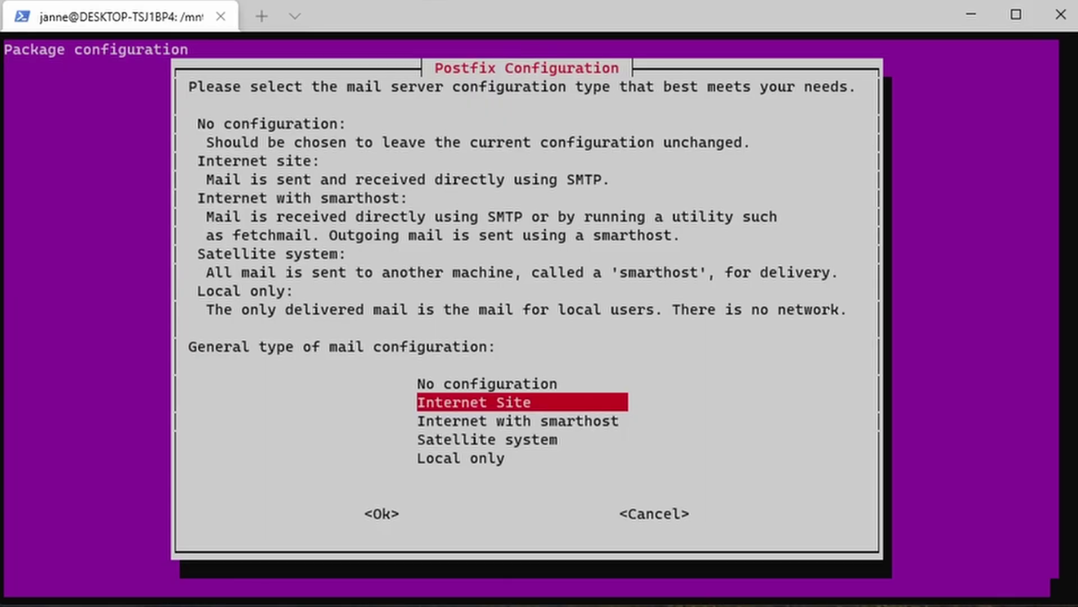
pyautogui.press('Up')
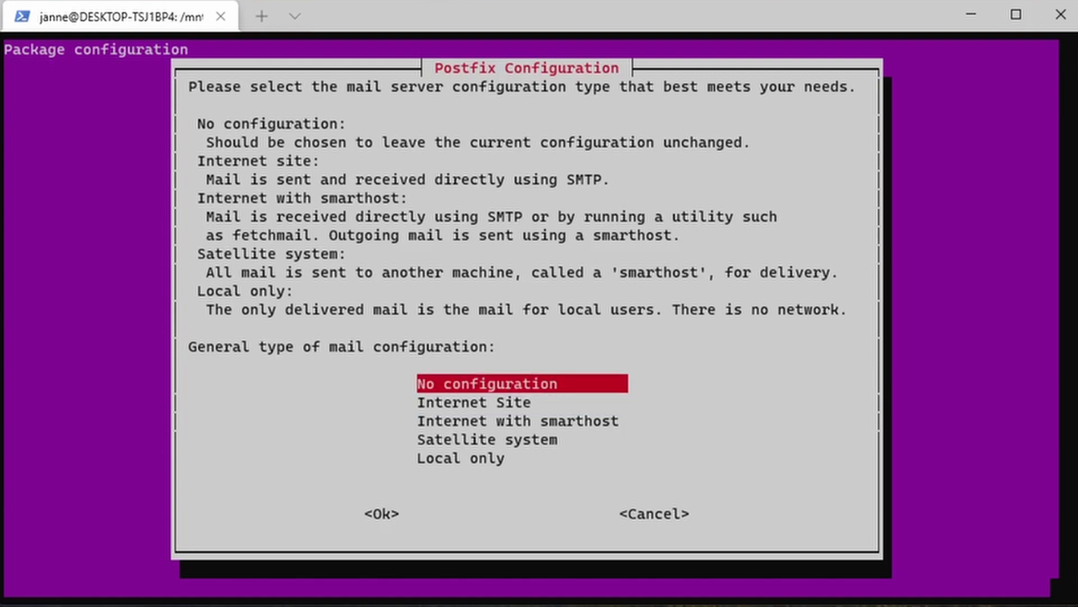
pyautogui.press('Return')
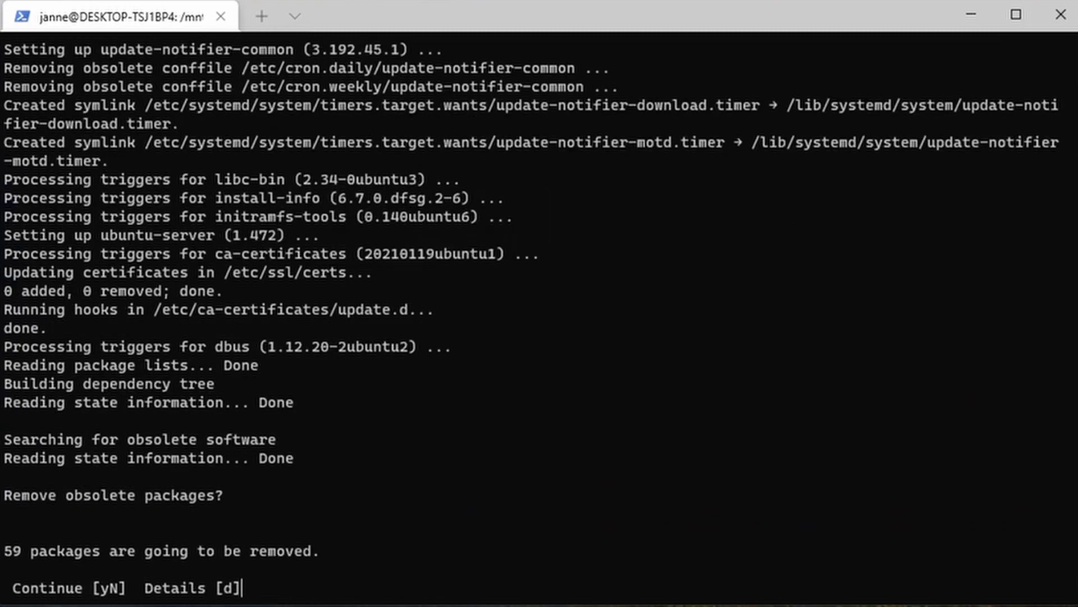
pyautogui.write('y')
# Step: Approve removing the 59 obsolete packages and the restart that completes the upgrade
pyautogui.press('Return')
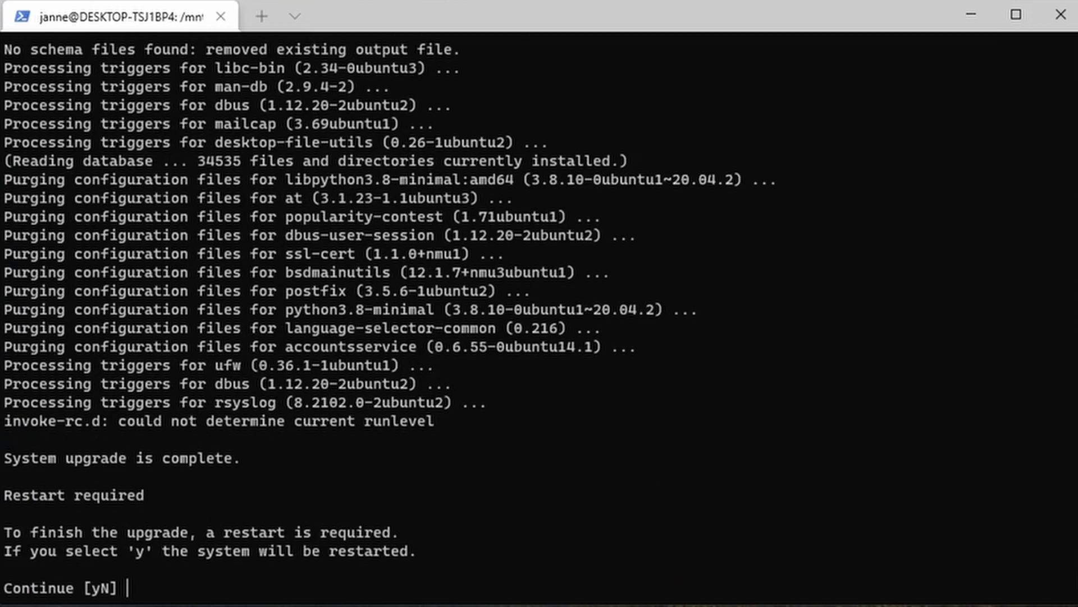
pyautogui.press('Return')
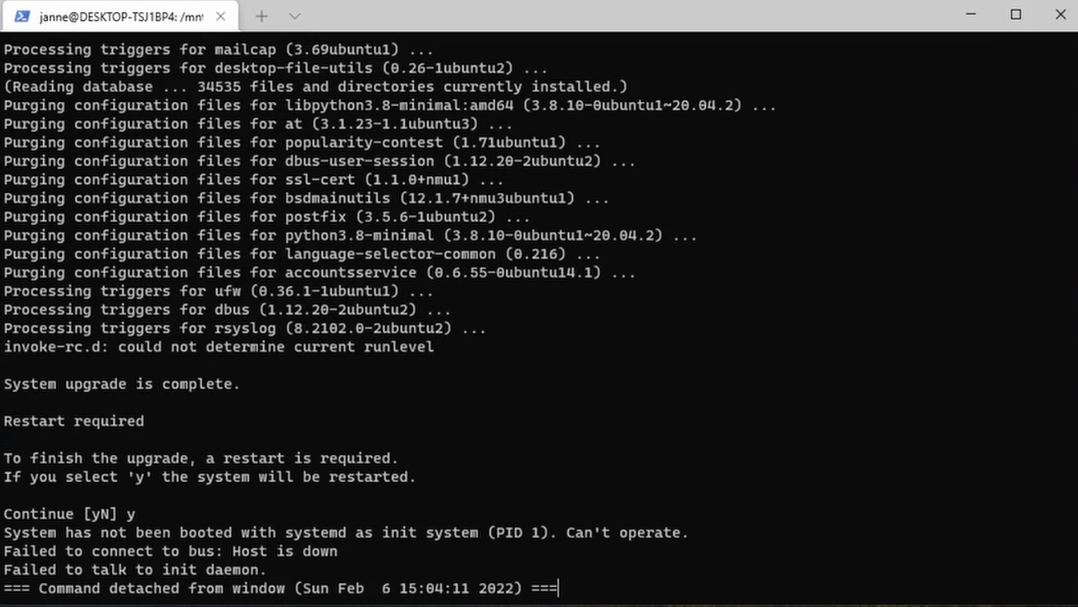
pyautogui.write('lsb')
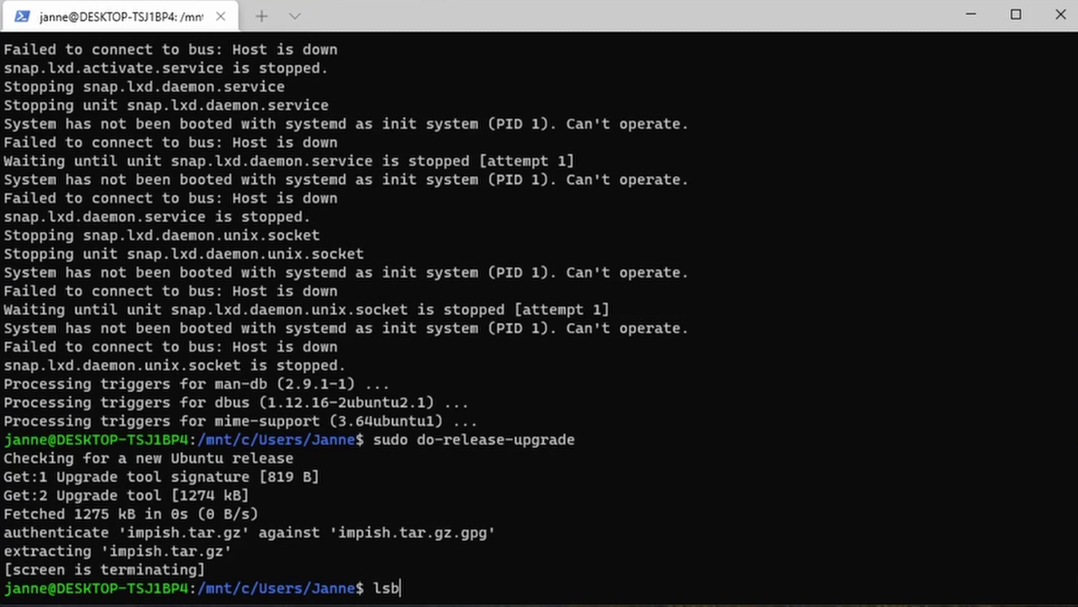
pyautogui.write('_release -a')
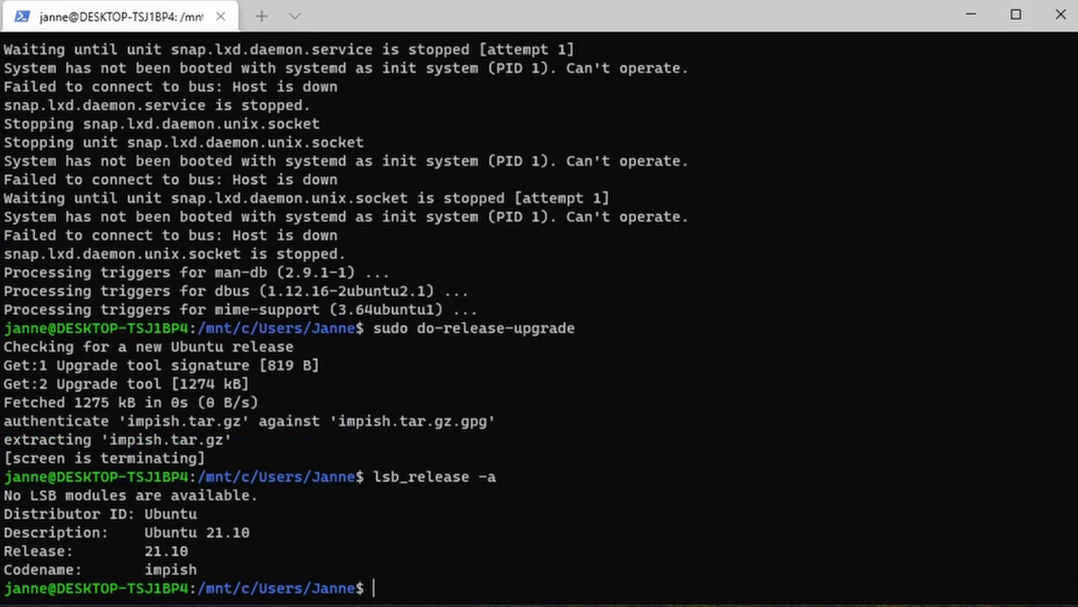